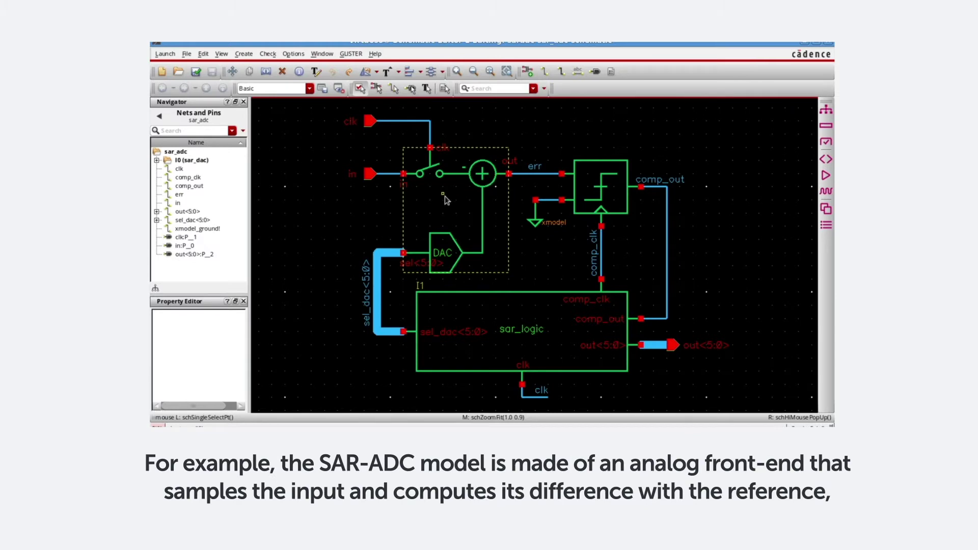
- Inspect front-end I0, the comparator and sar_logic block I1, then reselect I0
left_click(444, 196)
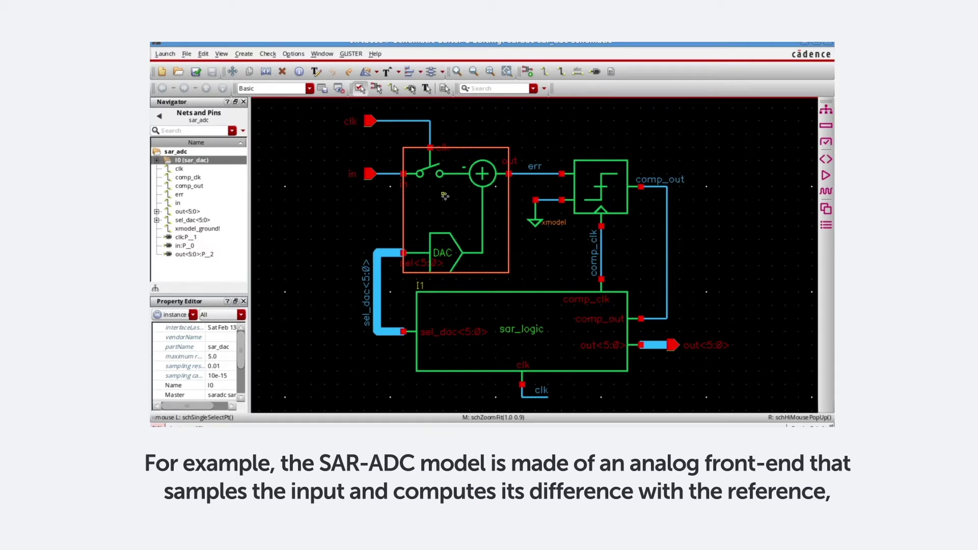
left_click(612, 187)
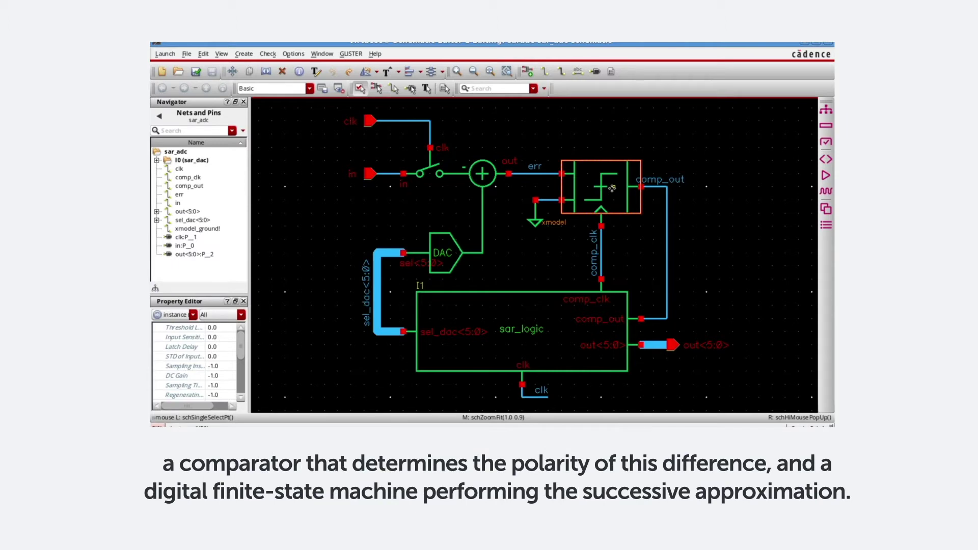
left_click(524, 318)
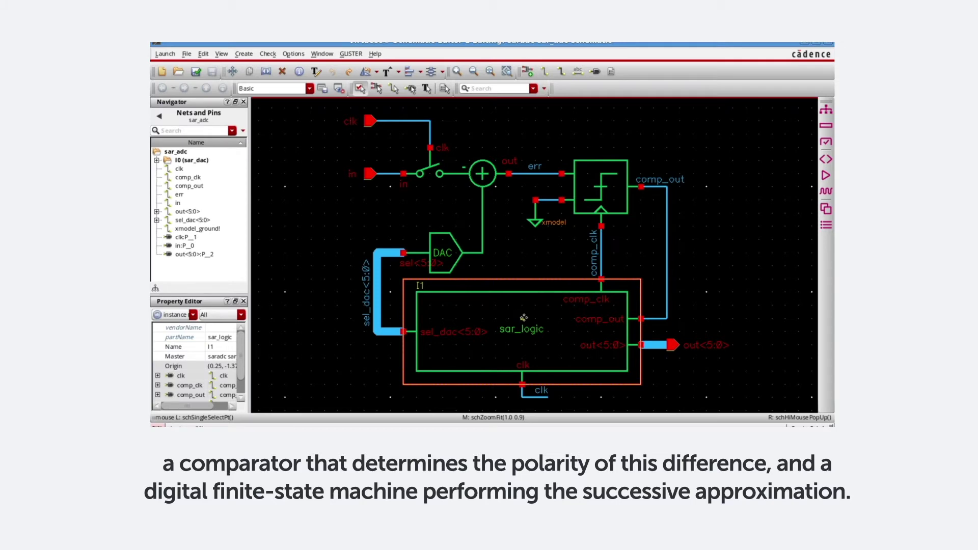
left_click(438, 232)
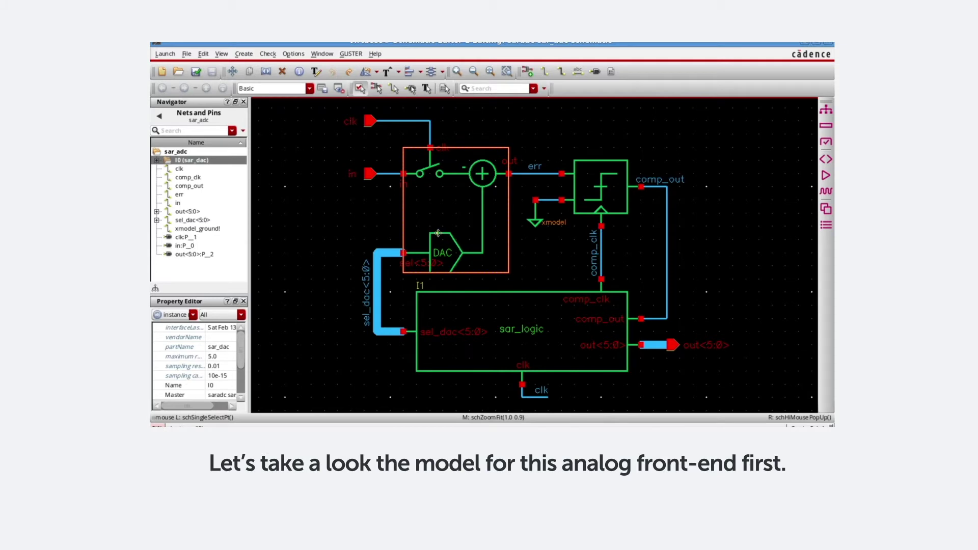
- Descend into the sar_dac schematic and inspect the sampling switch and capacitor properties
key("e")
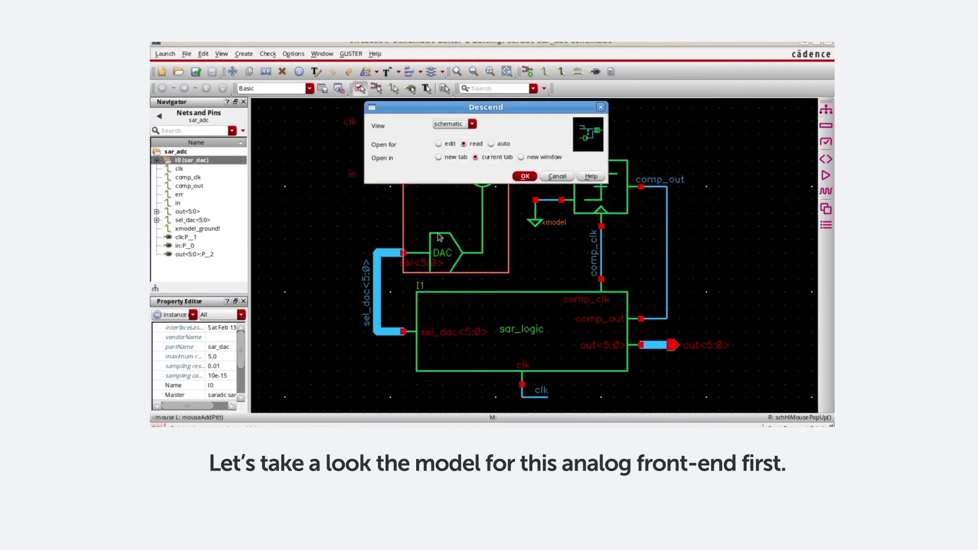
key("Return")
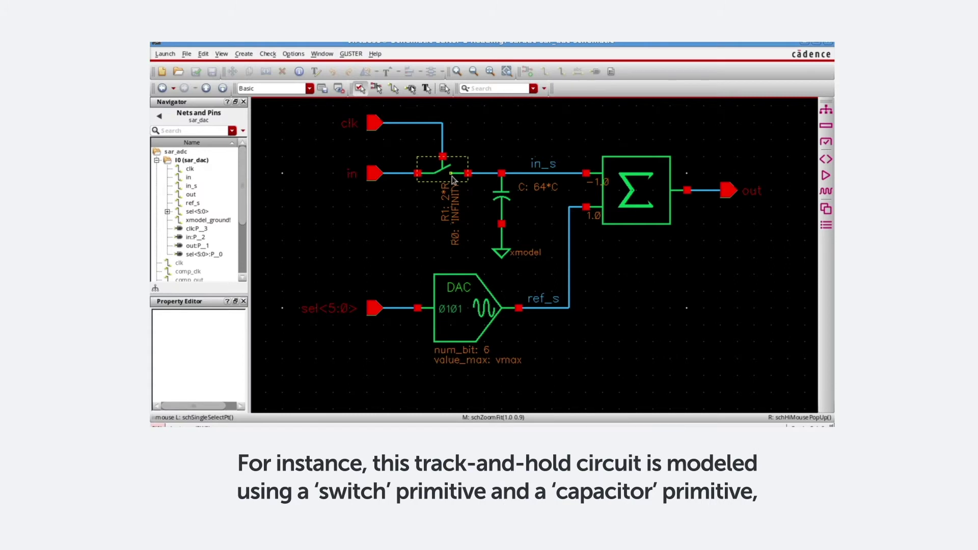
left_click_drag(400, 139, 525, 226)
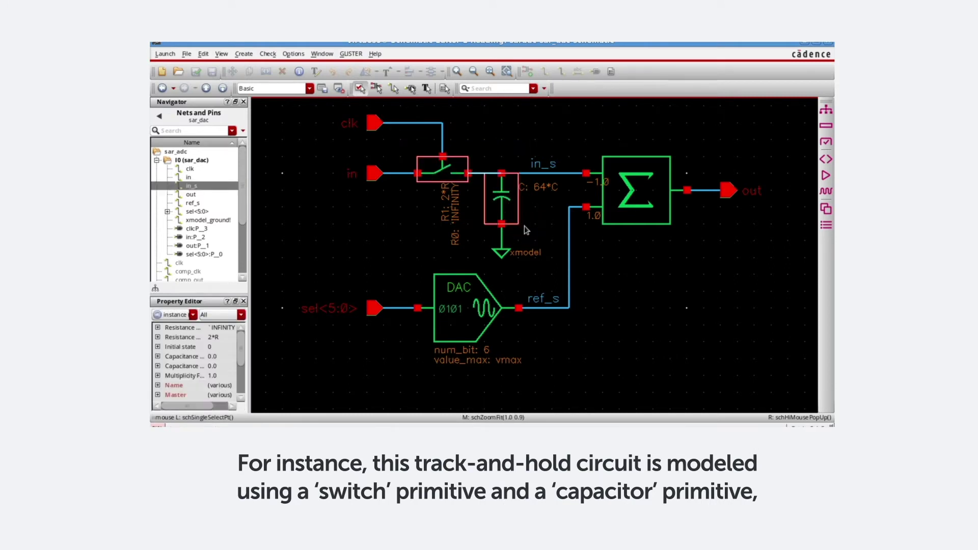
left_click(434, 171)
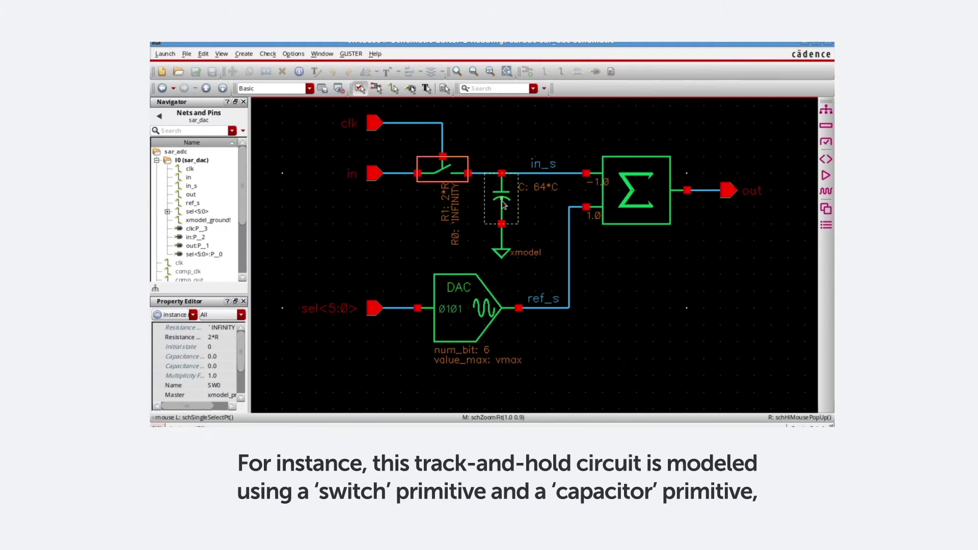
left_click(501, 199)
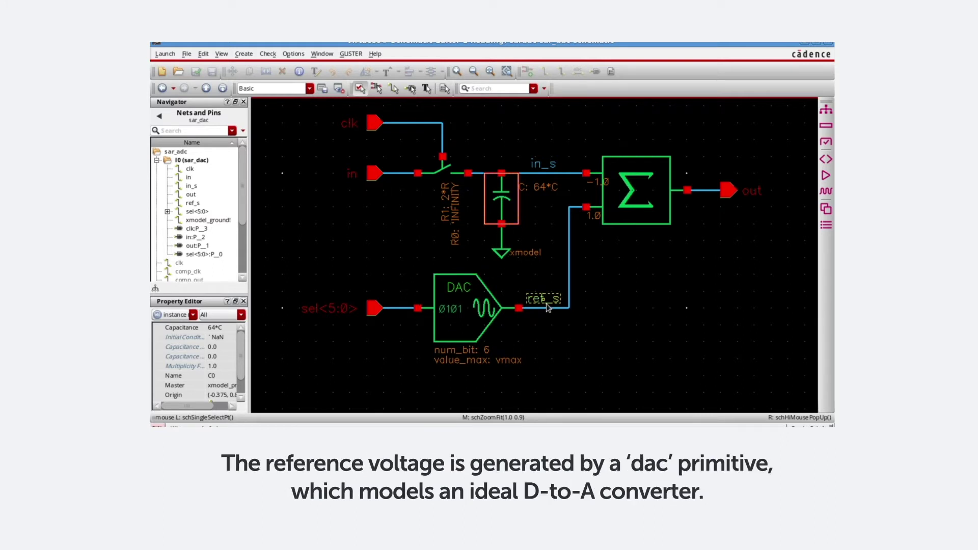
- Inspect the DAC primitive, summing block, in_s and ref_s wires, then return to sar_adc
left_click(435, 307)
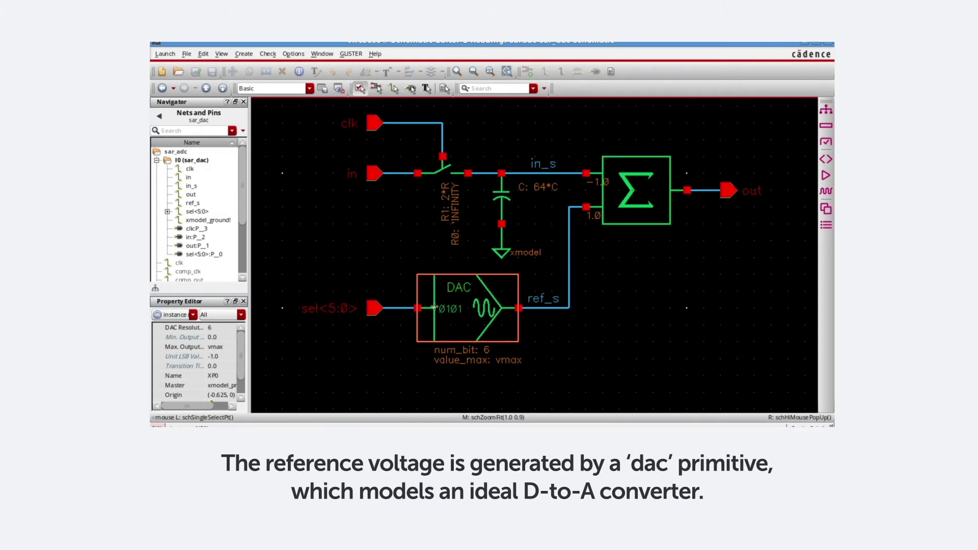
left_click(636, 218)
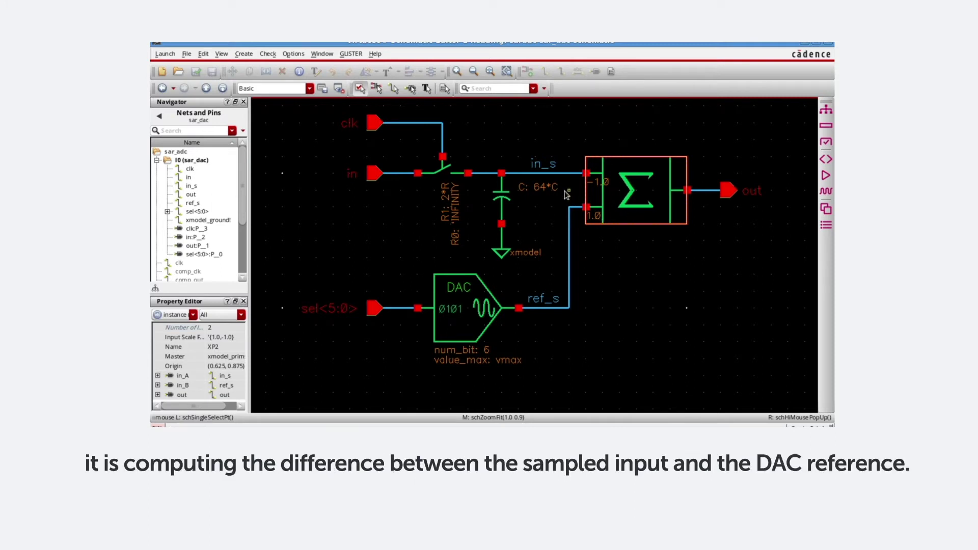
left_click(551, 176)
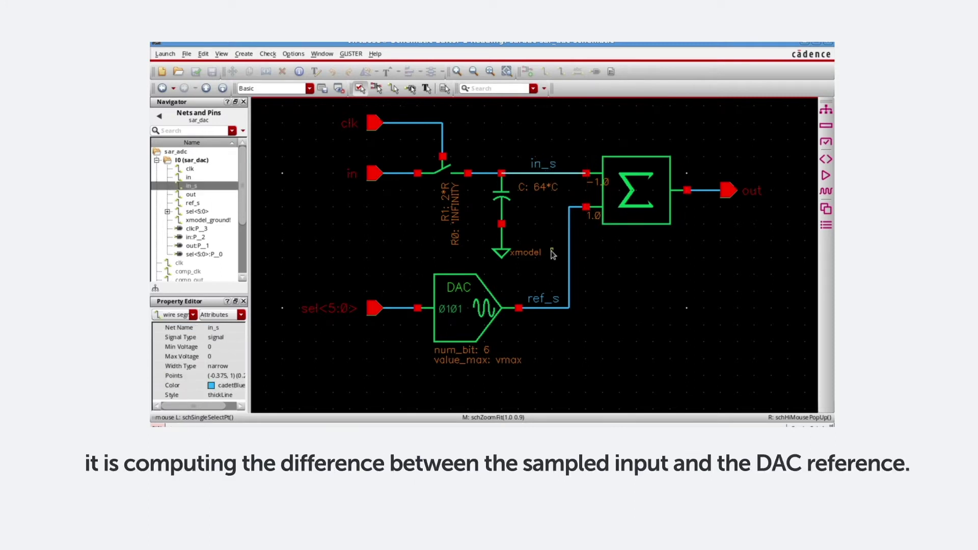
left_click(554, 300)
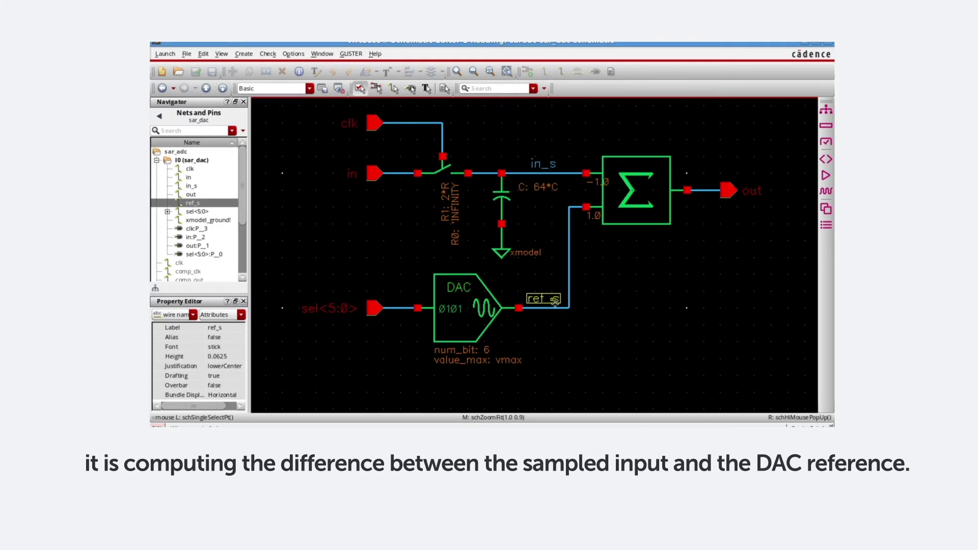
key("ctrl+e")
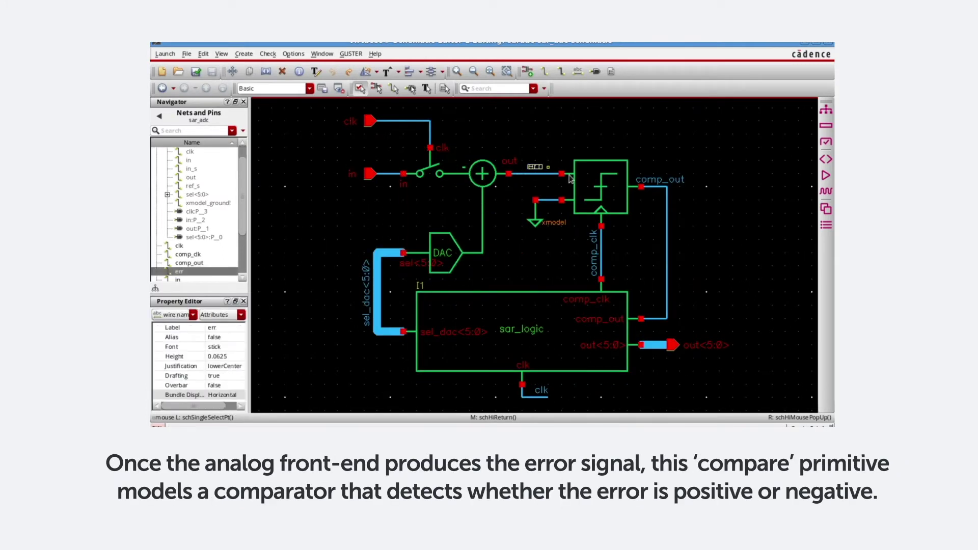
left_click(598, 185)
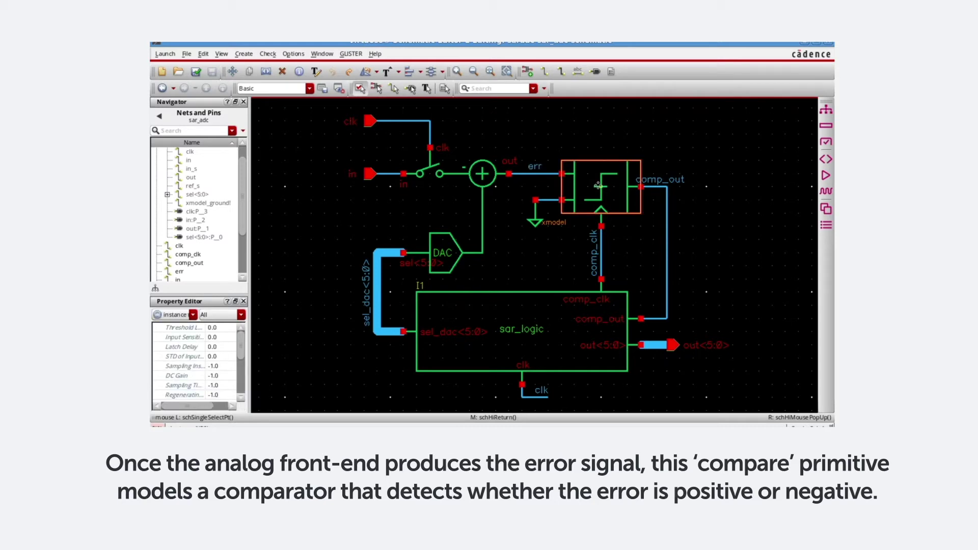
left_click(671, 187)
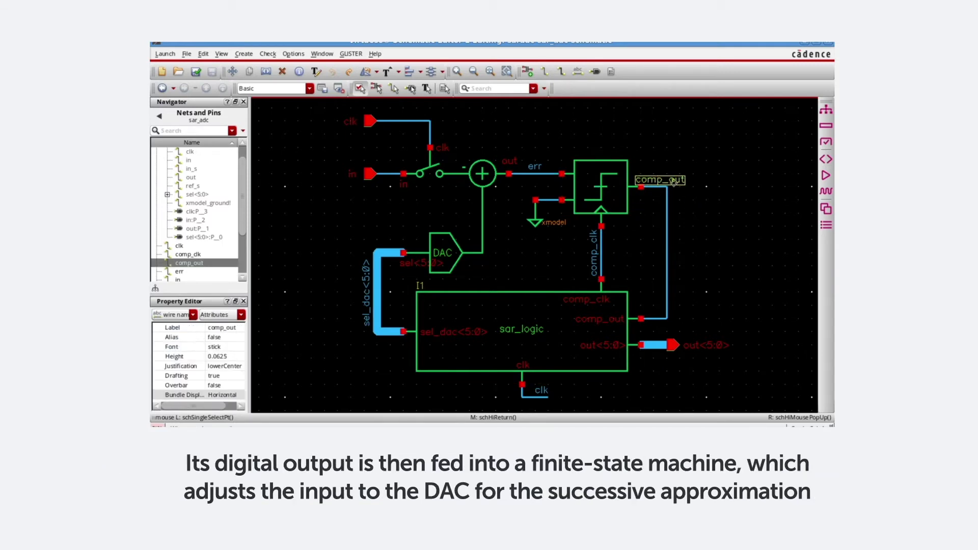
left_click(582, 329)
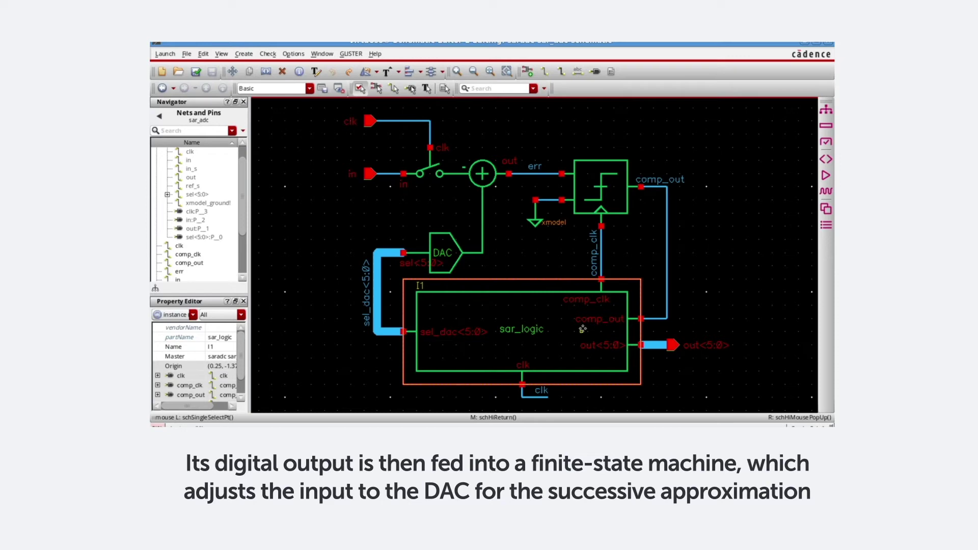
left_click(437, 245)
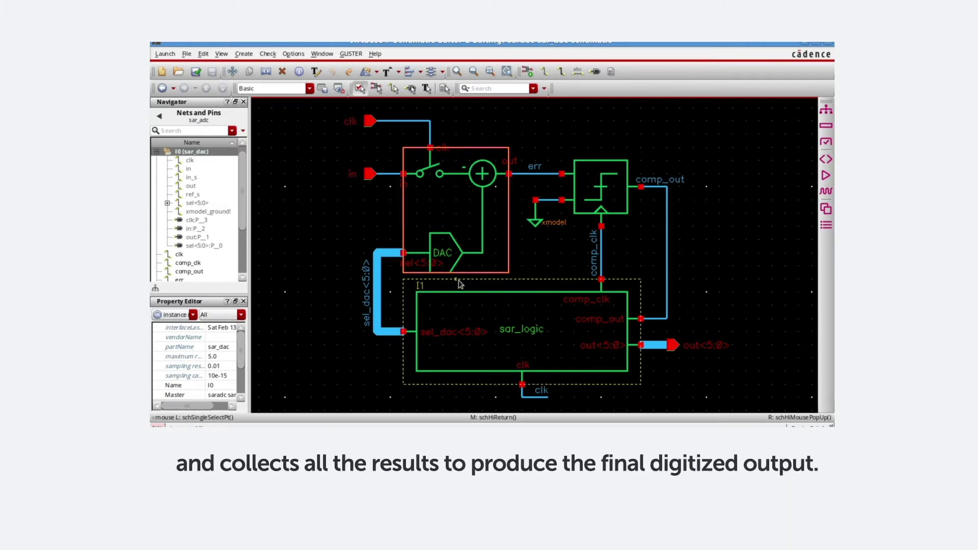
left_click(672, 346)
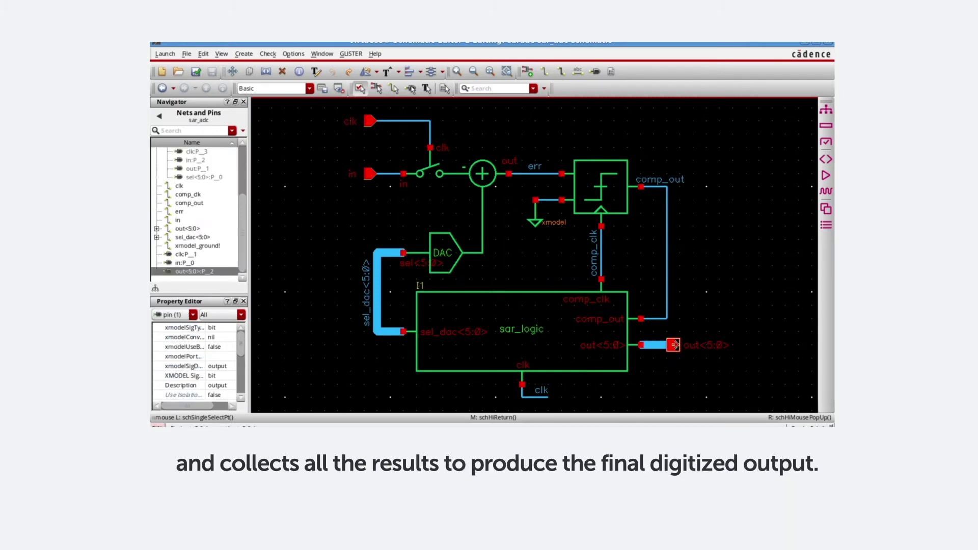
left_click(581, 335)
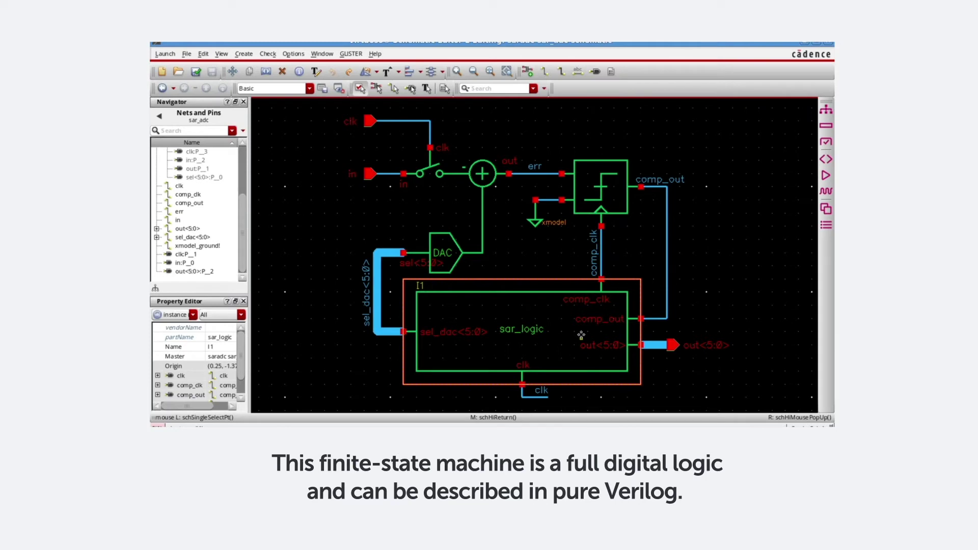
- Open sar_logic's xmodel.sv and highlight the always @(clk) block and comp_clk for loop
double_click(581, 335)
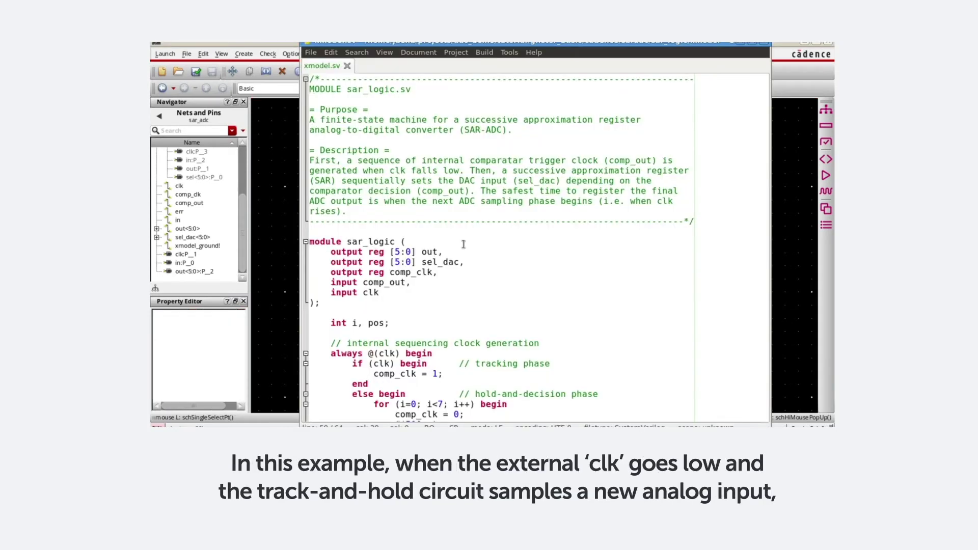
scroll(458, 290, "down", 4)
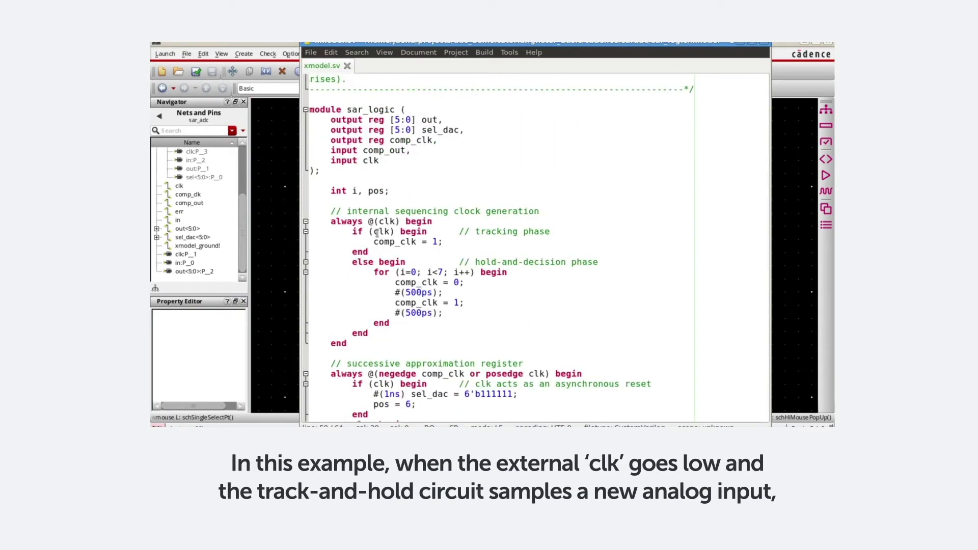
triple_click(341, 221)
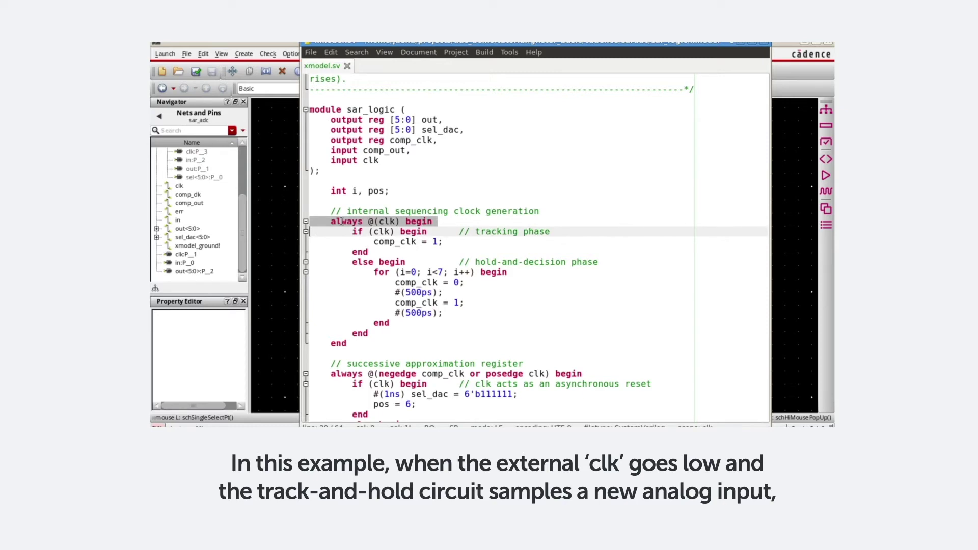
left_click(315, 273)
left_click_drag(315, 273, 468, 328)
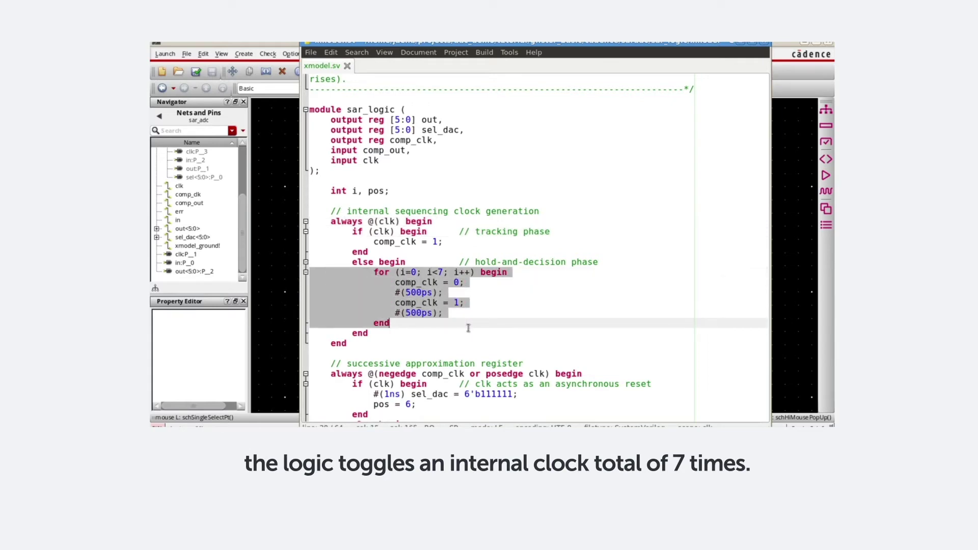
- Highlight the sel_dac approximation lines and the always @(posedge clk) out = sel_dac logic
scroll(468, 328, "down", 4)
triple_click(354, 304)
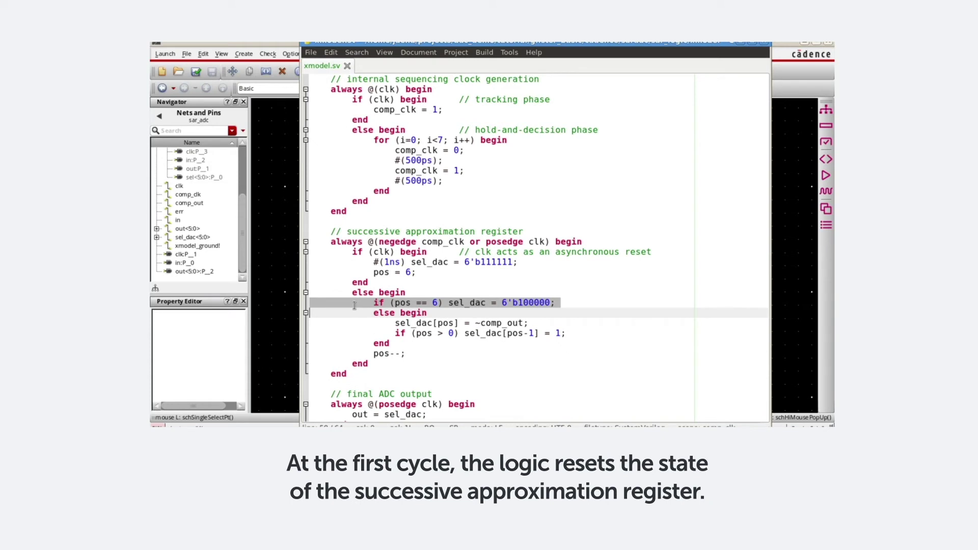
left_click_drag(565, 333, 309, 322)
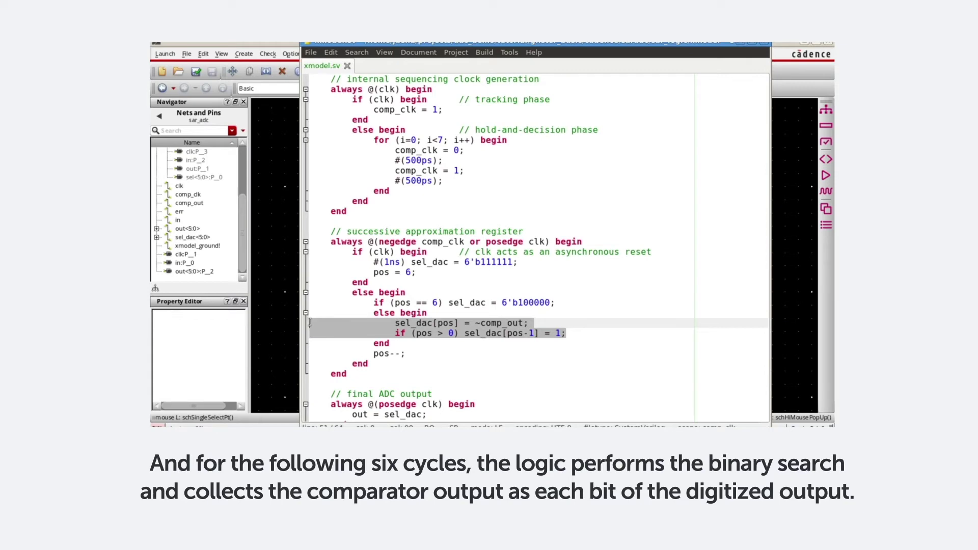
scroll(315, 336, "down", 2)
triple_click(338, 363)
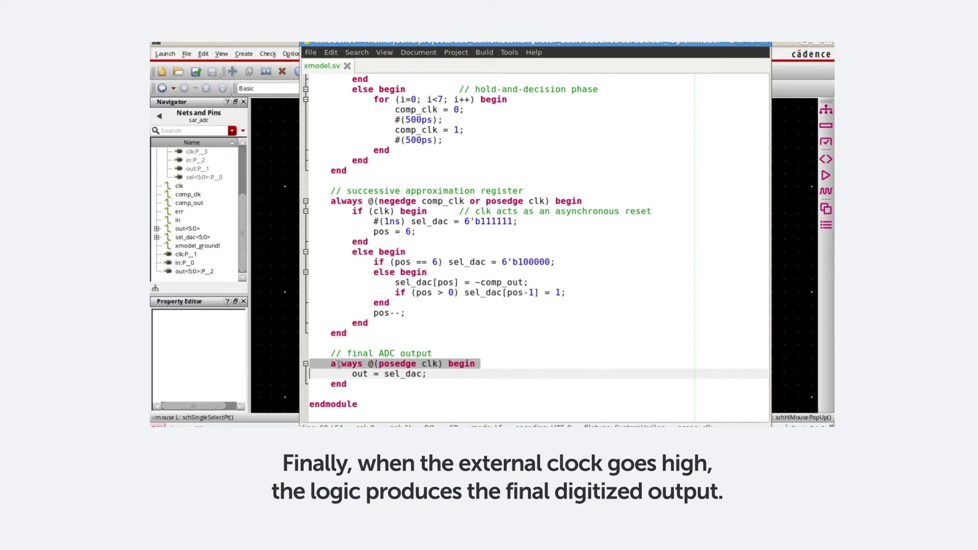
triple_click(337, 374)
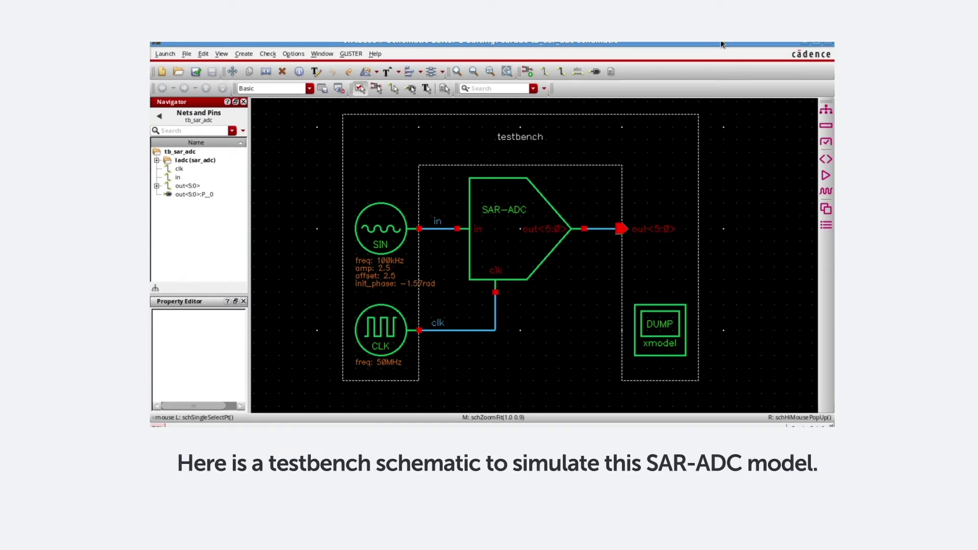
- Check the 50MHz CLK, SIN and DUMP instances in tb_sar_adc, then show the GLISTER commands
left_click(378, 333)
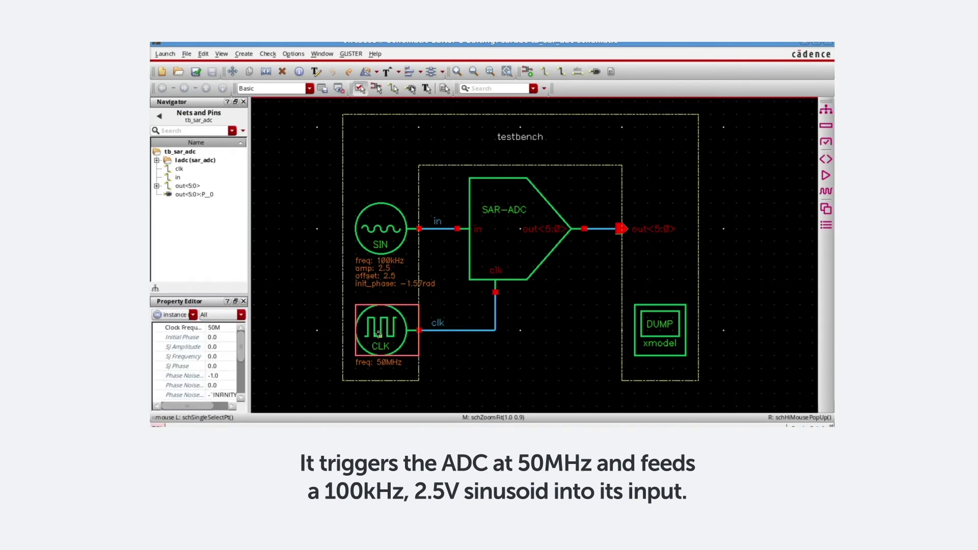
left_click(383, 229)
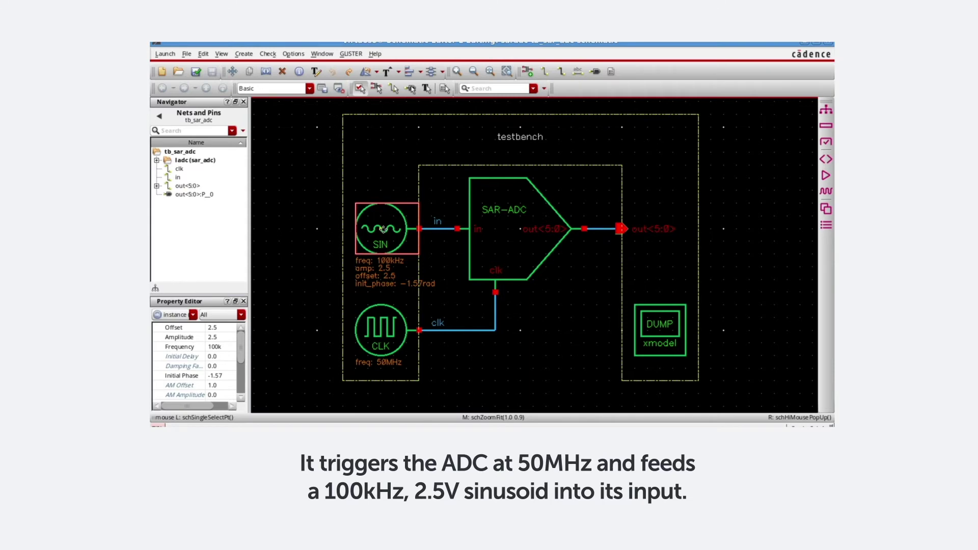
left_click(665, 340)
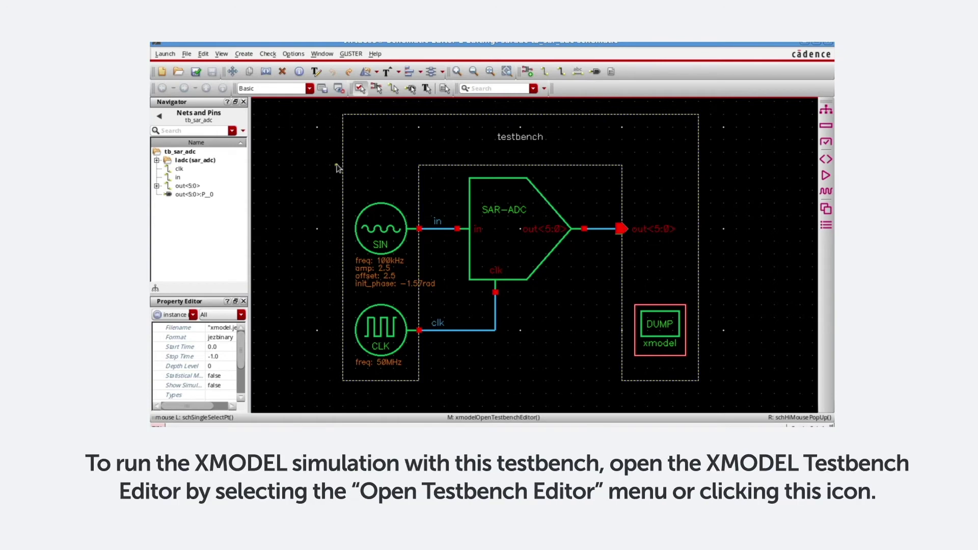
left_click(350, 54)
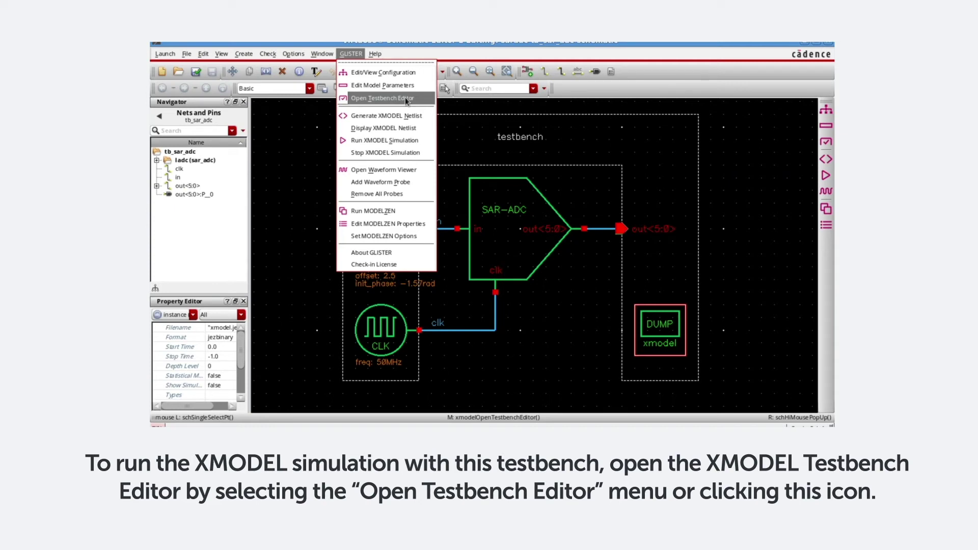
- Open the XMODEL Testbench Editor for tb_sar_adc, generate its netlists and display them
left_click(783, 162)
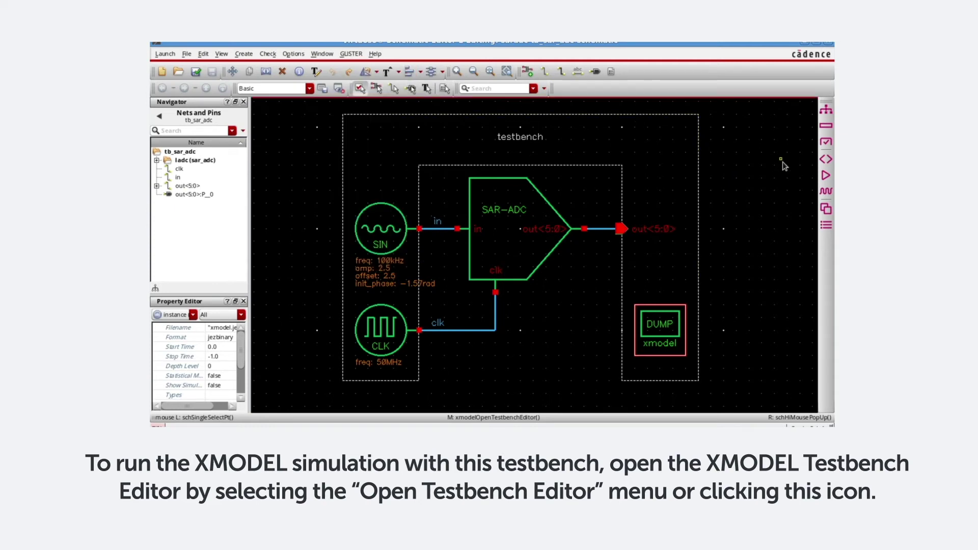
left_click(827, 143)
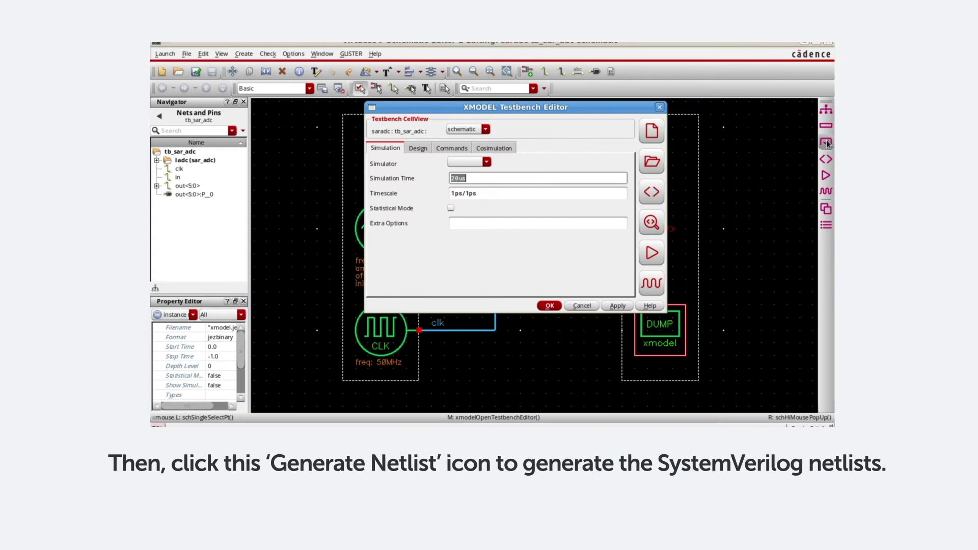
left_click(656, 193)
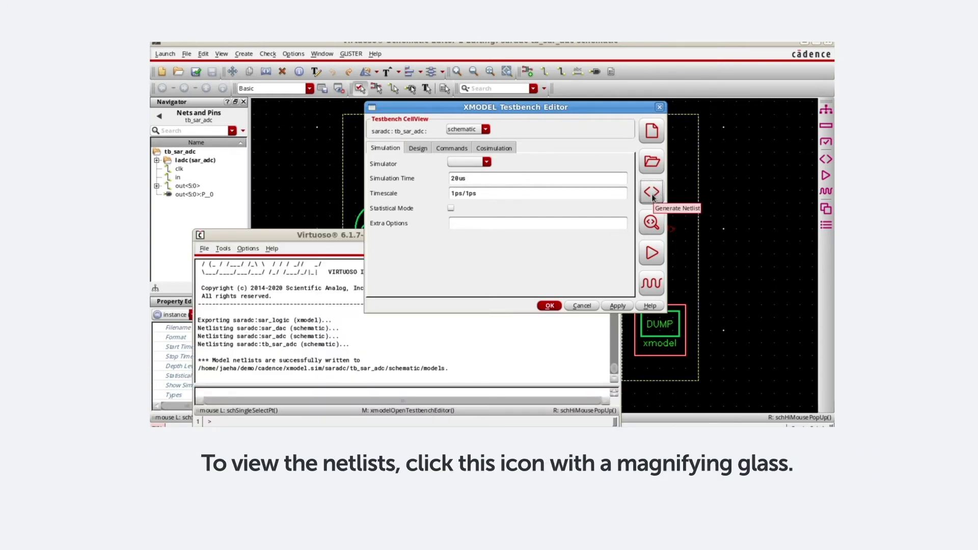
left_click(652, 224)
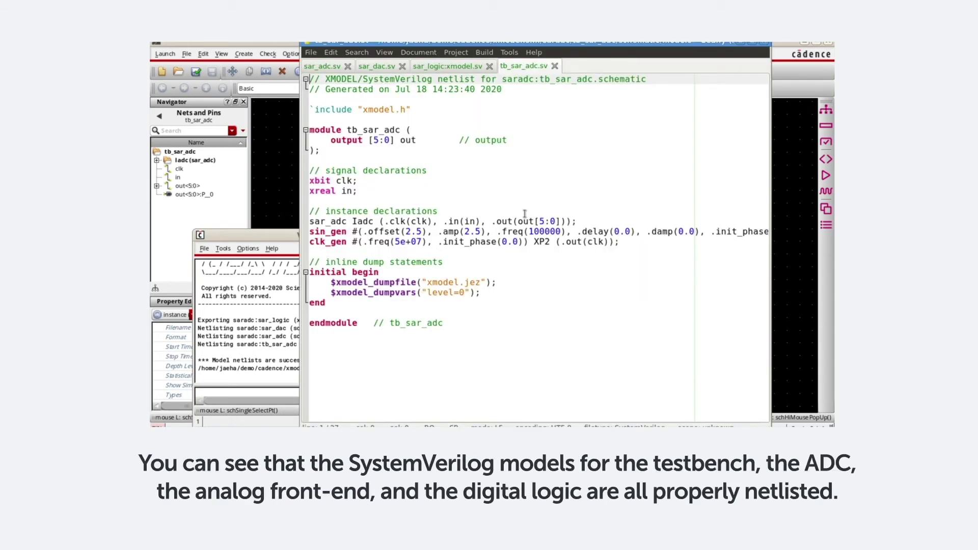
- Browse sar_adc.sv, sar_dac.sv and sar_logic:xmodel.sv, highlighting sar_adc's signal and connector declarations
left_click(324, 70)
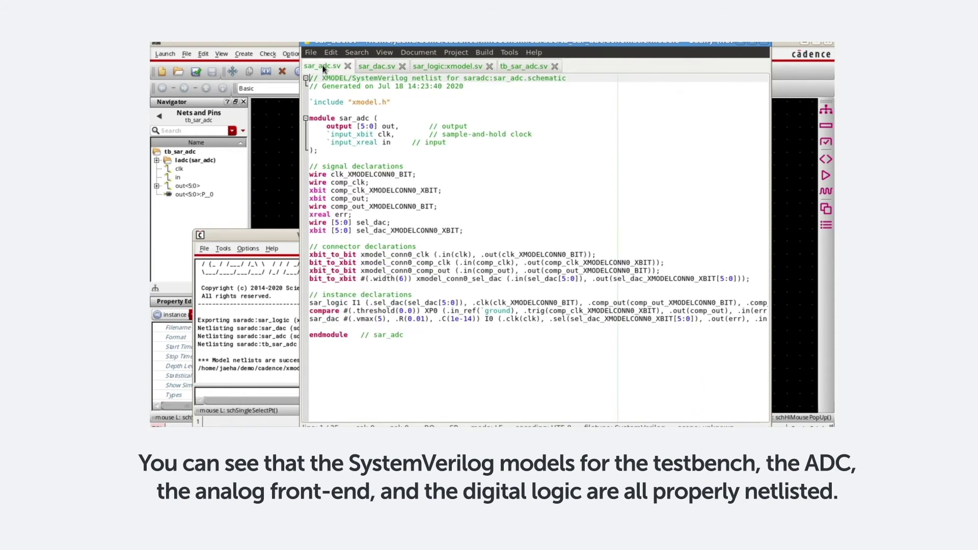
left_click(375, 68)
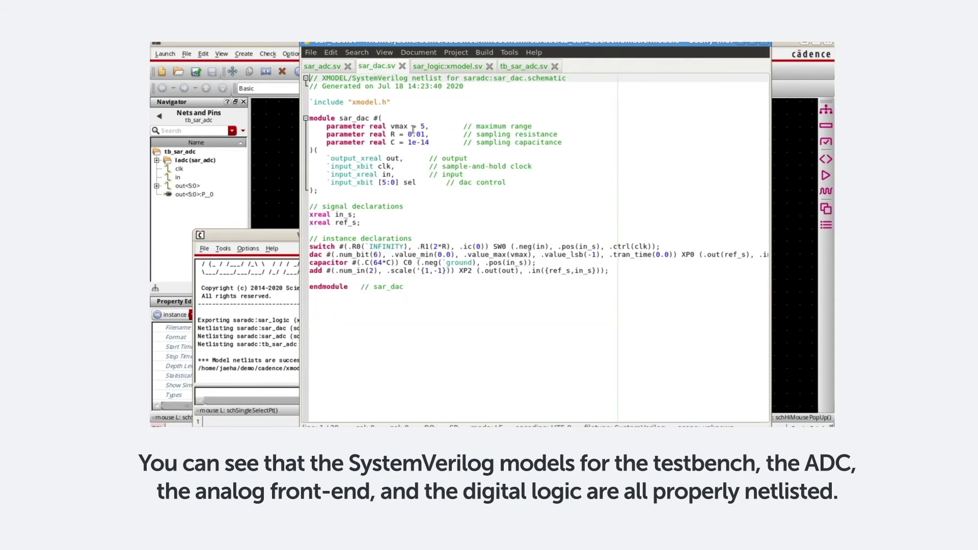
left_click(455, 69)
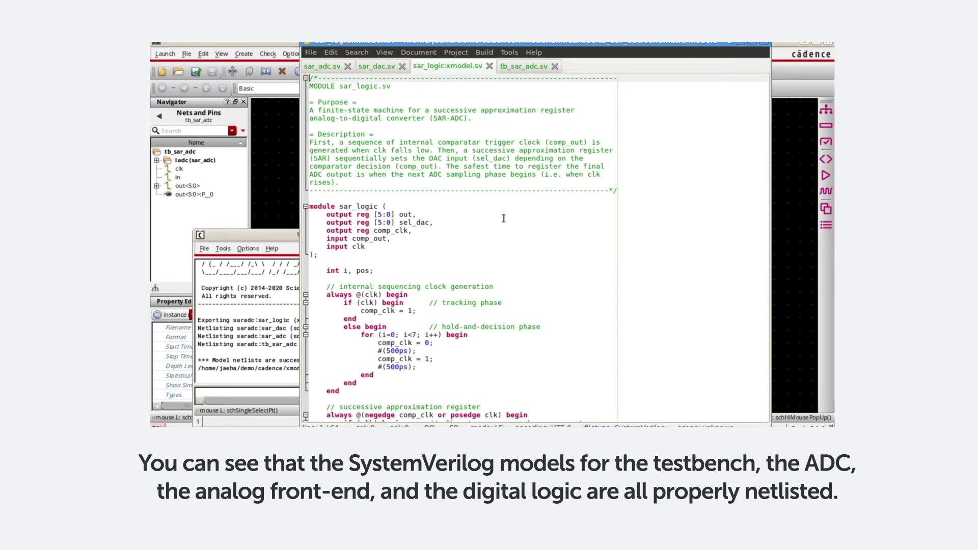
left_click(322, 67)
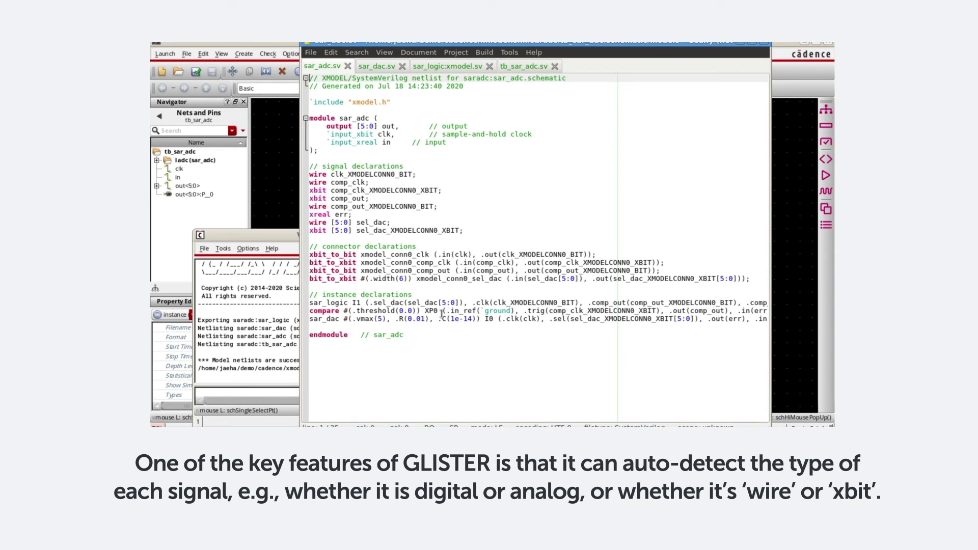
left_click_drag(463, 231, 300, 175)
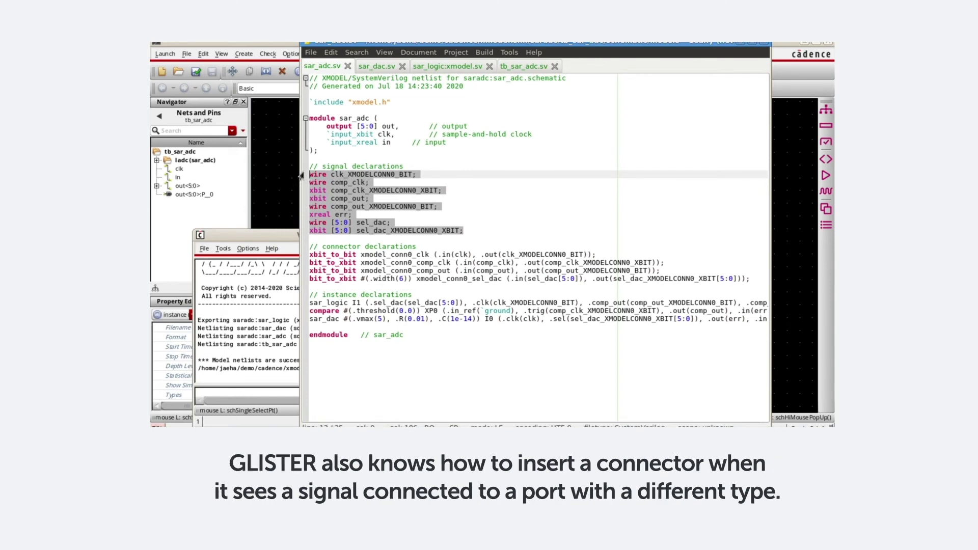
left_click_drag(358, 281, 303, 257)
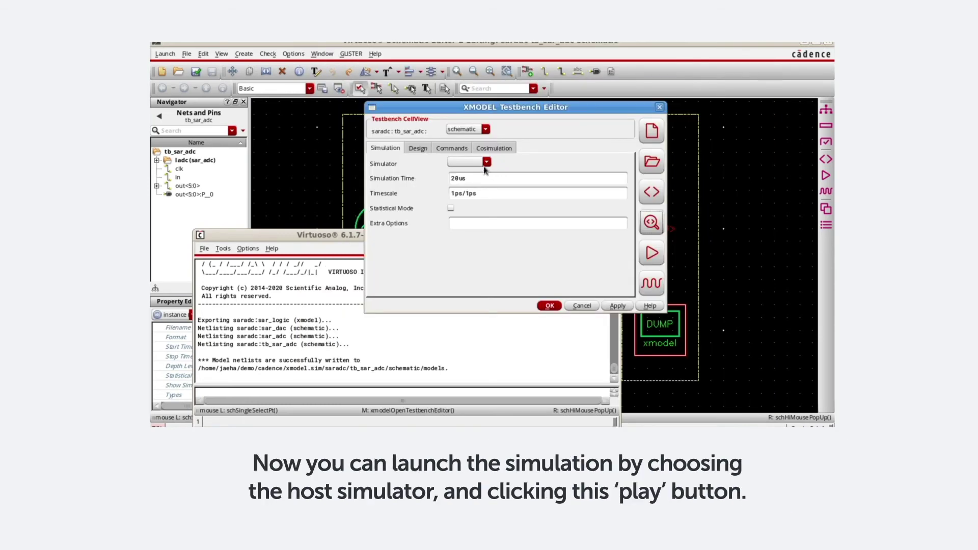
- Run the XMODEL simulation with ncverilog as the host simulator
left_click(486, 162)
left_click(477, 189)
left_click(652, 254)
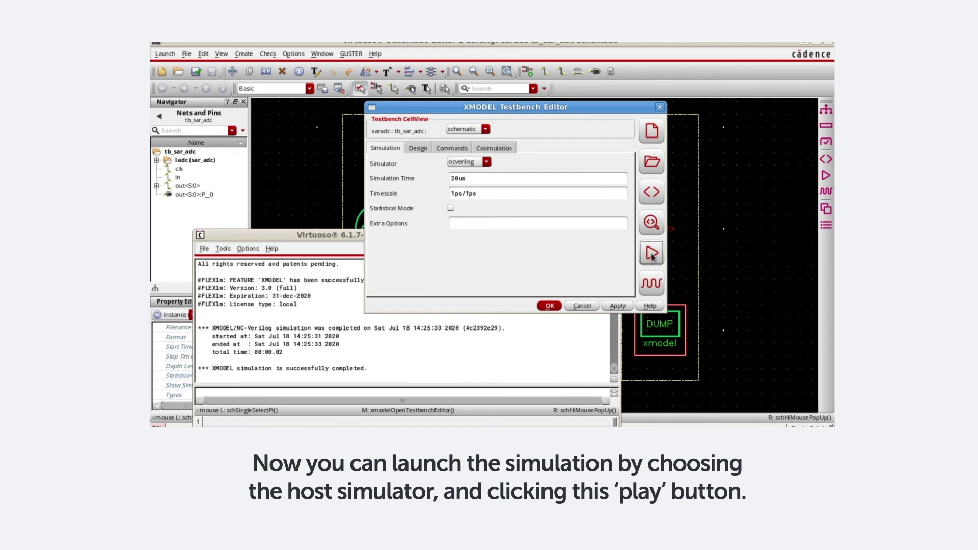
- Plot the waveforms and zoom the time axis in to about 7.44–7.56 µs
left_click(649, 287)
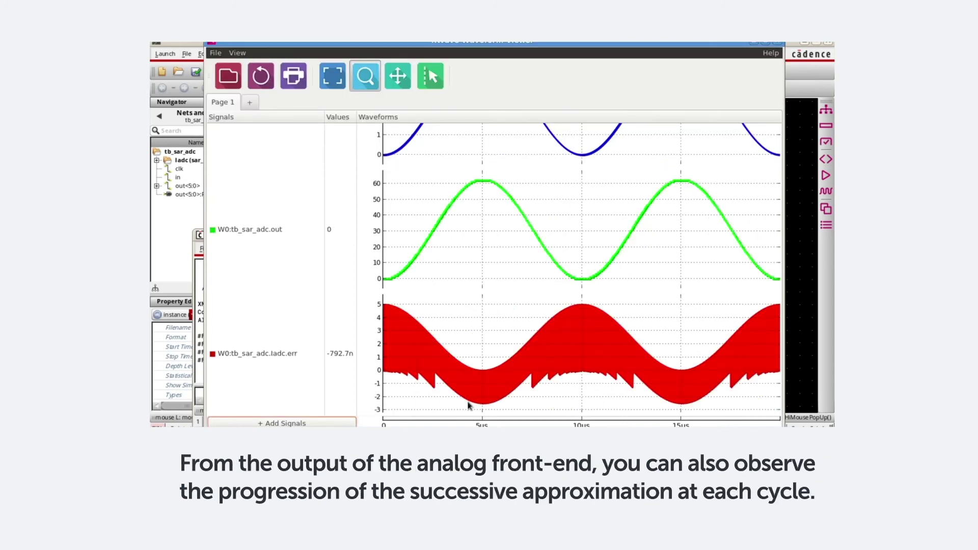
left_click(533, 422)
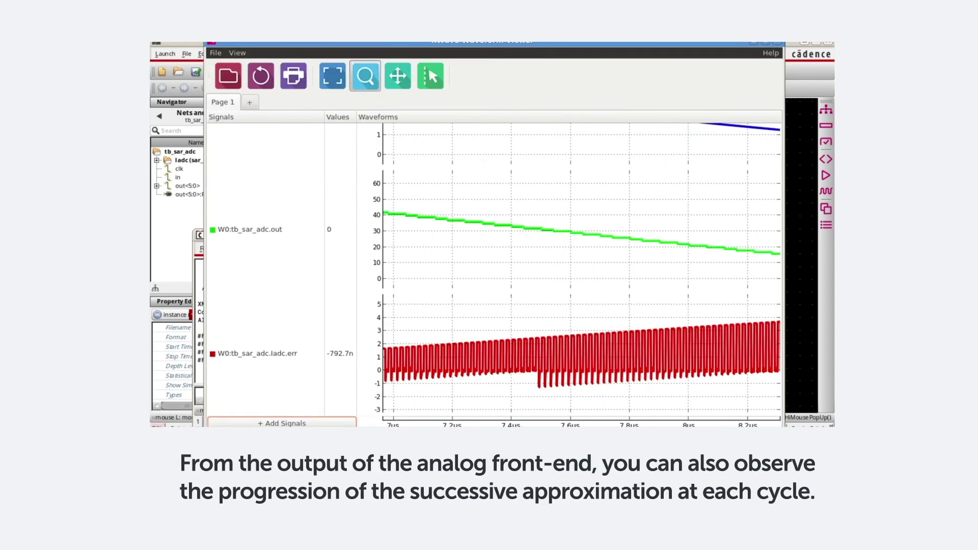
left_click(533, 421)
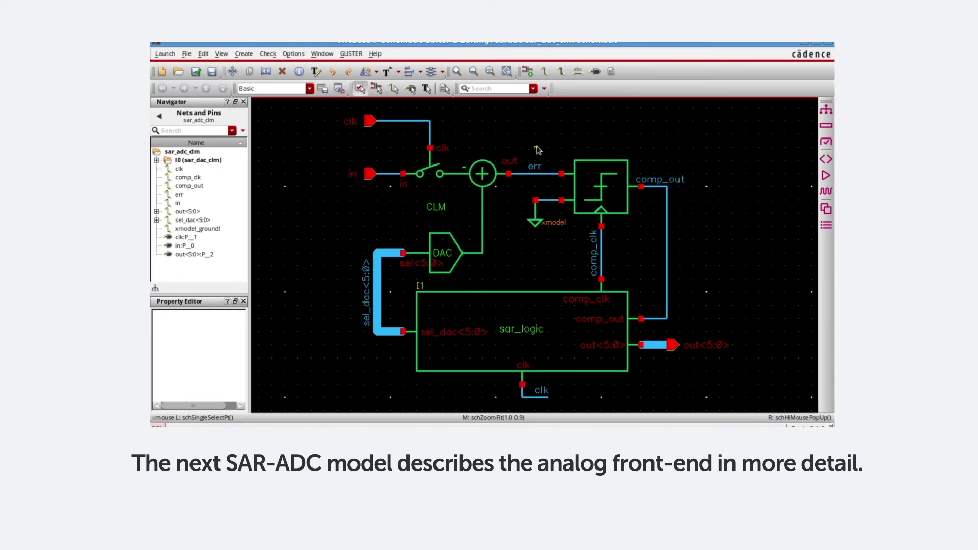
- Descend from CLM instance I0 into the sar_dac_clm schematic
left_click(481, 202)
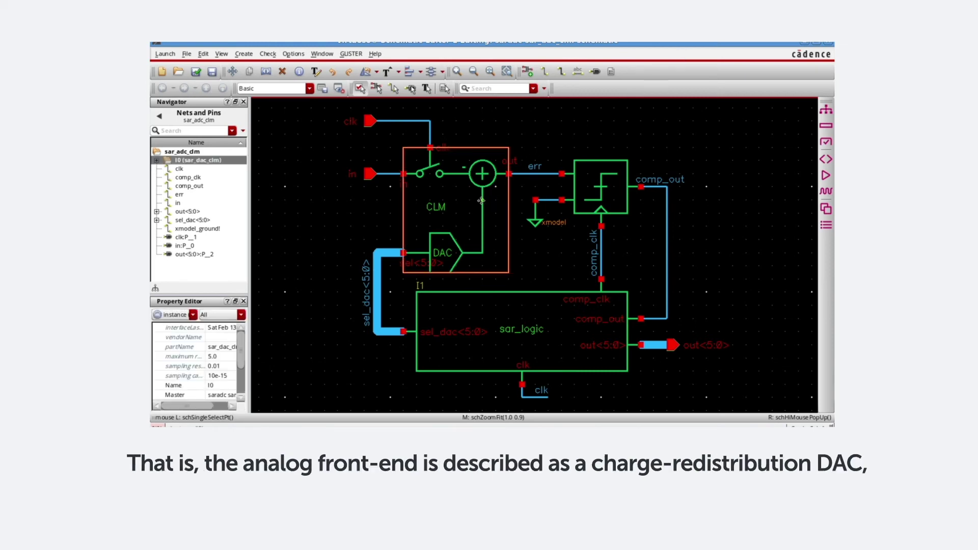
key("e")
key("Return")
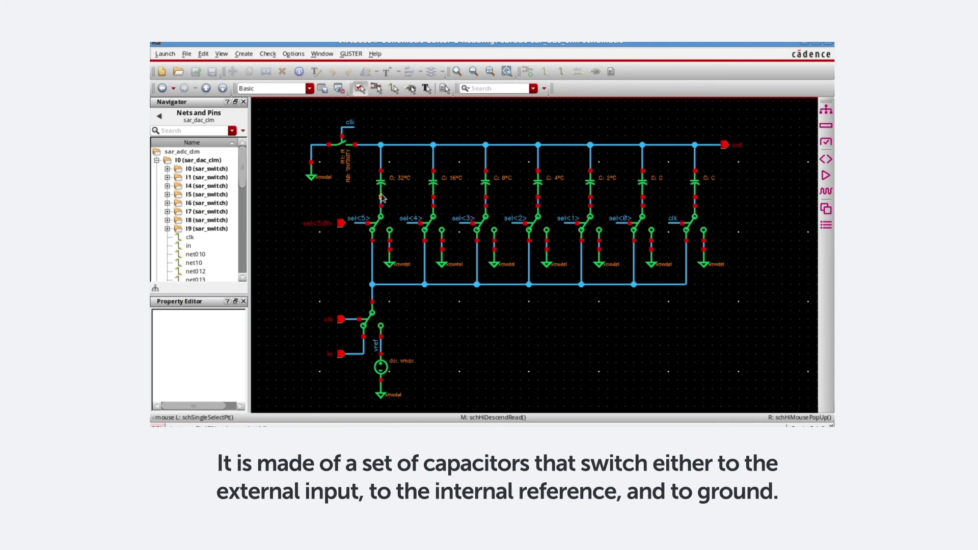
left_click_drag(359, 162, 747, 233)
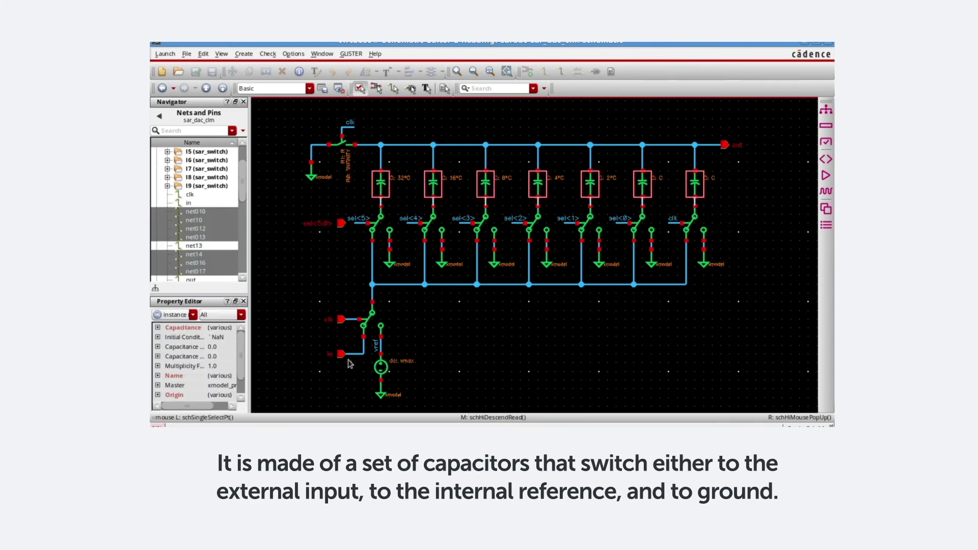
left_click(382, 370)
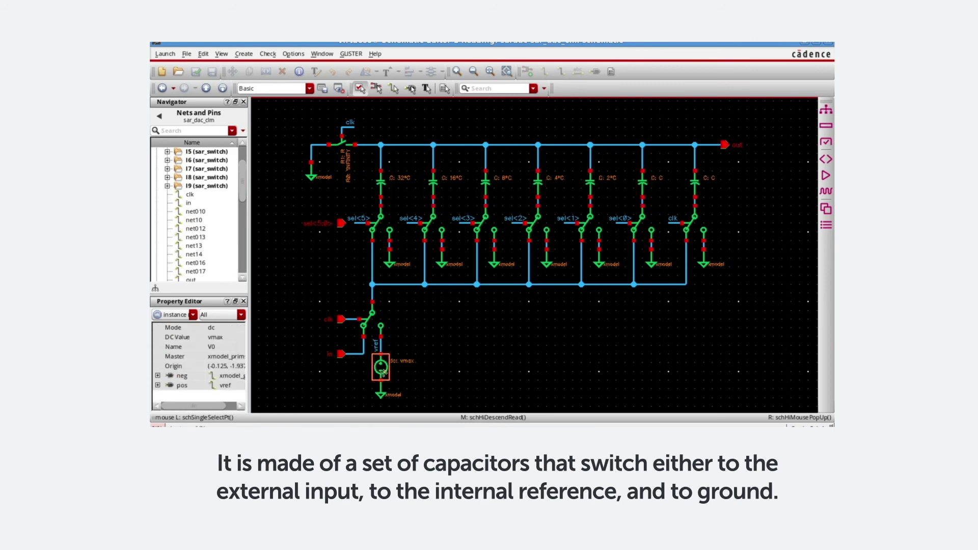
left_click(389, 257)
left_click(469, 338)
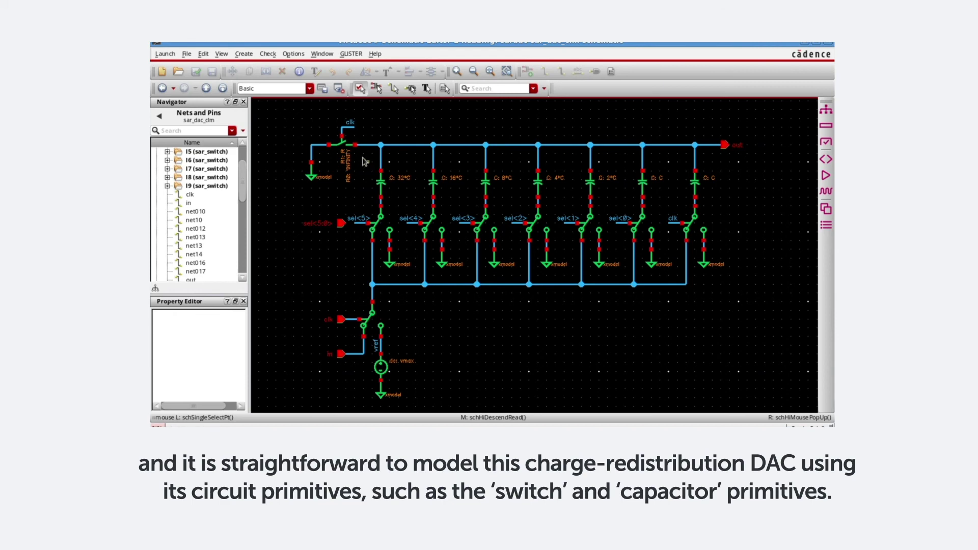
left_click(340, 146)
left_click(340, 147)
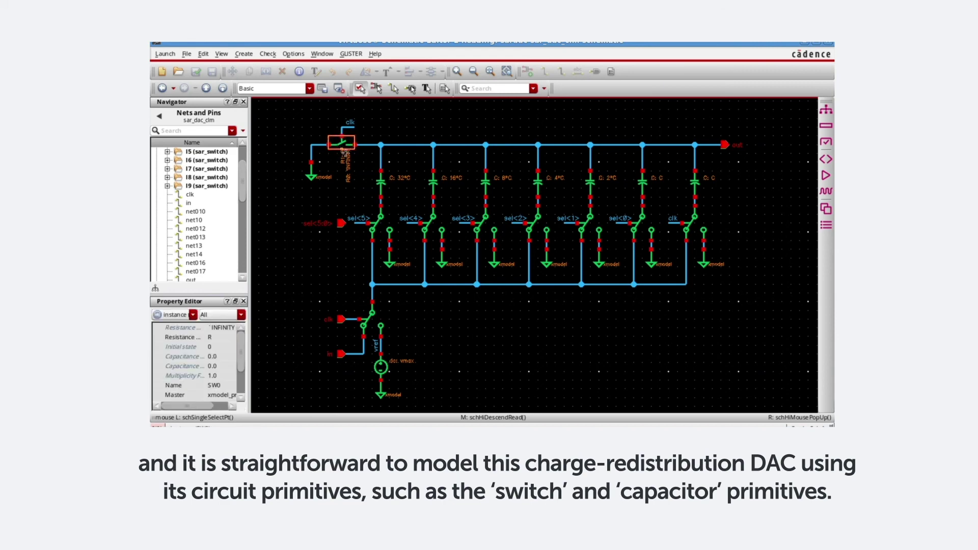
left_click(380, 181)
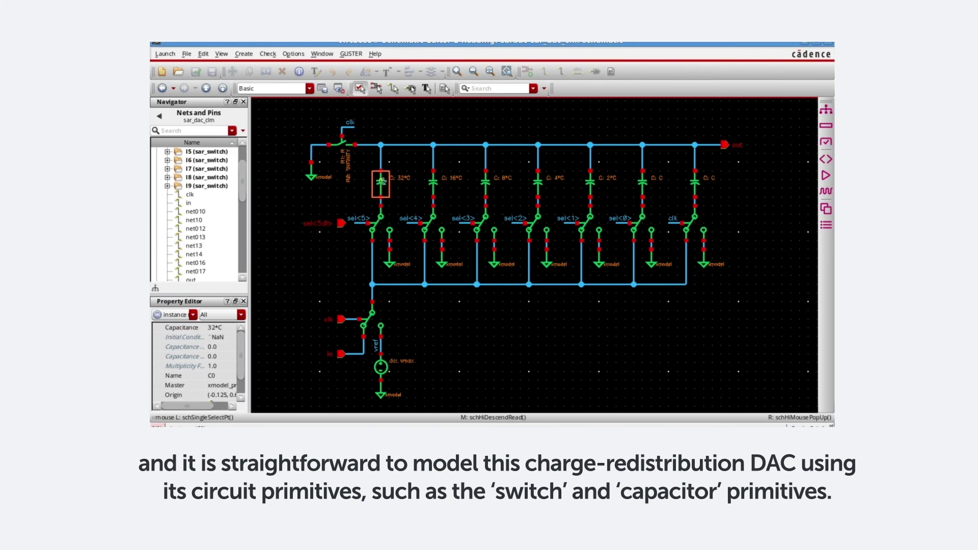
left_click(473, 387)
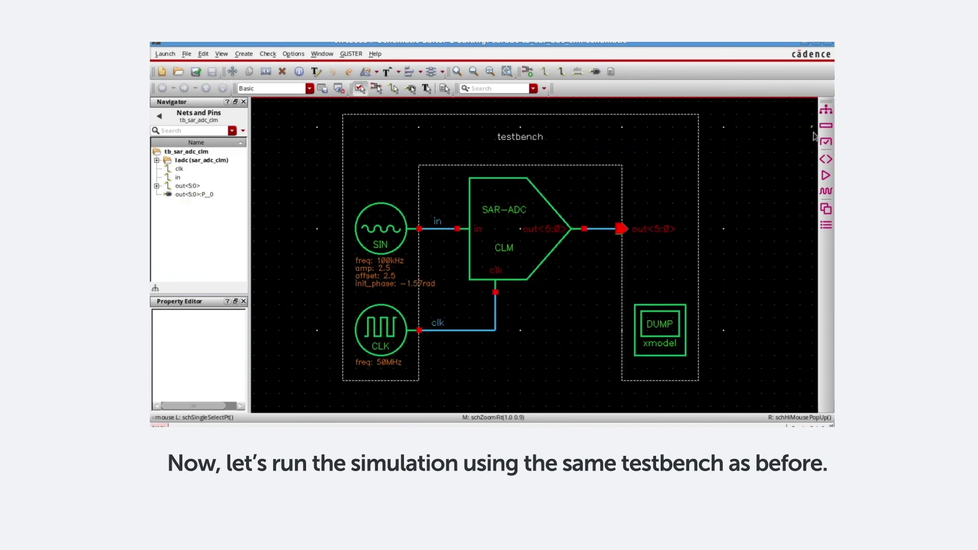
- Netlist tb_sar_adc_clm, review sar_dac_clm.sv, then run the simulation and plot waveforms
left_click(825, 142)
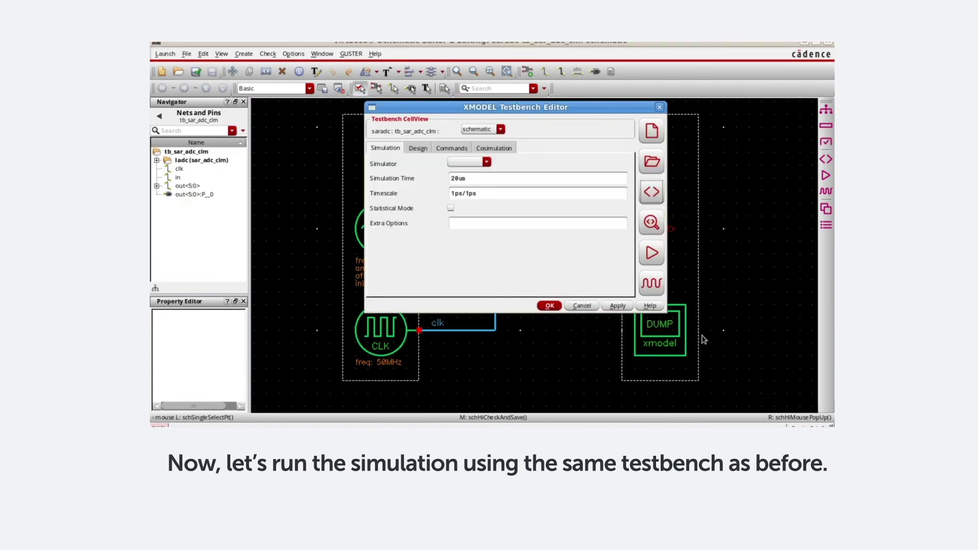
left_click(651, 194)
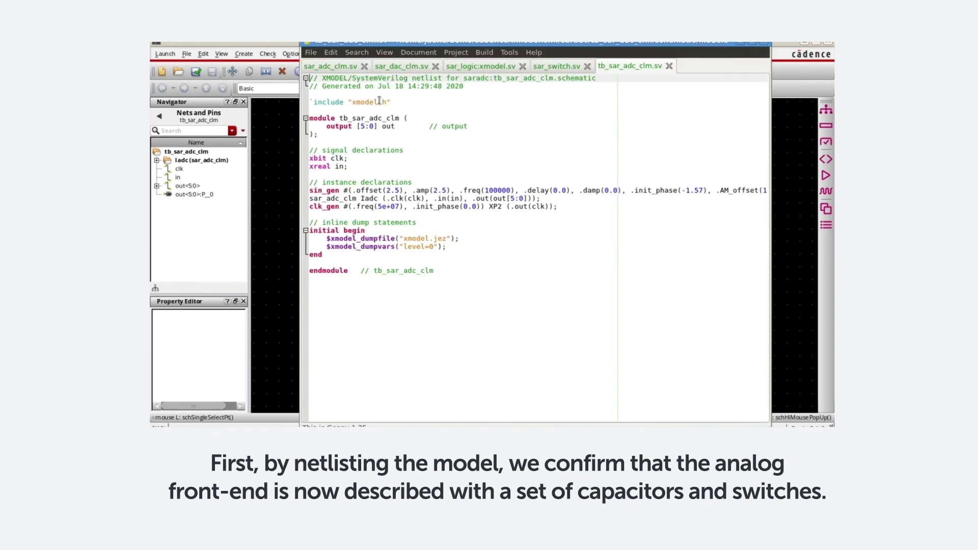
left_click(395, 66)
scroll(405, 224, "down", 2)
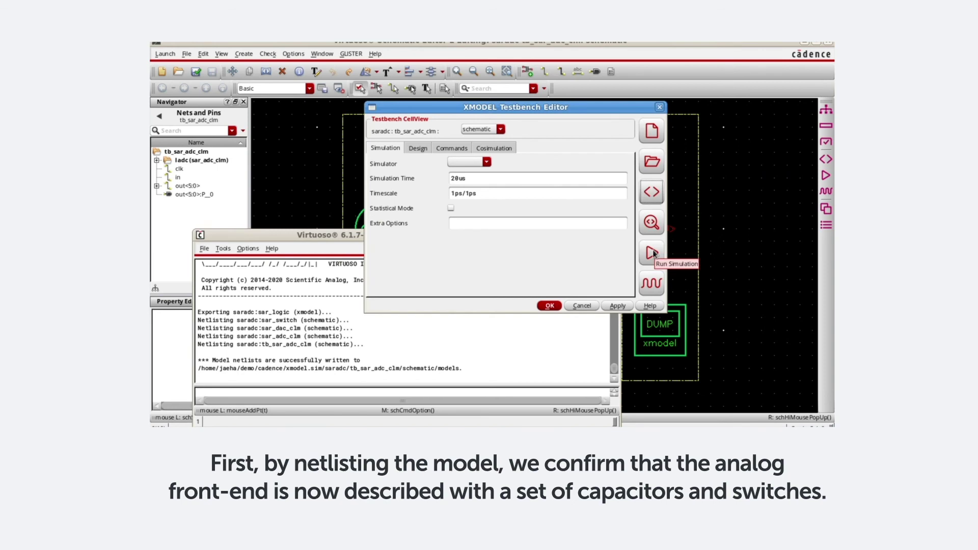
left_click(651, 252)
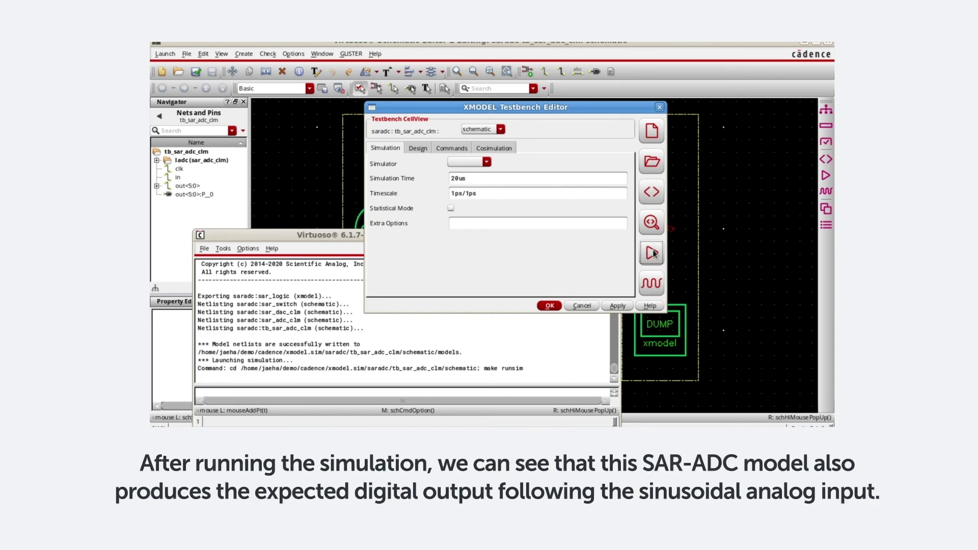
left_click(652, 285)
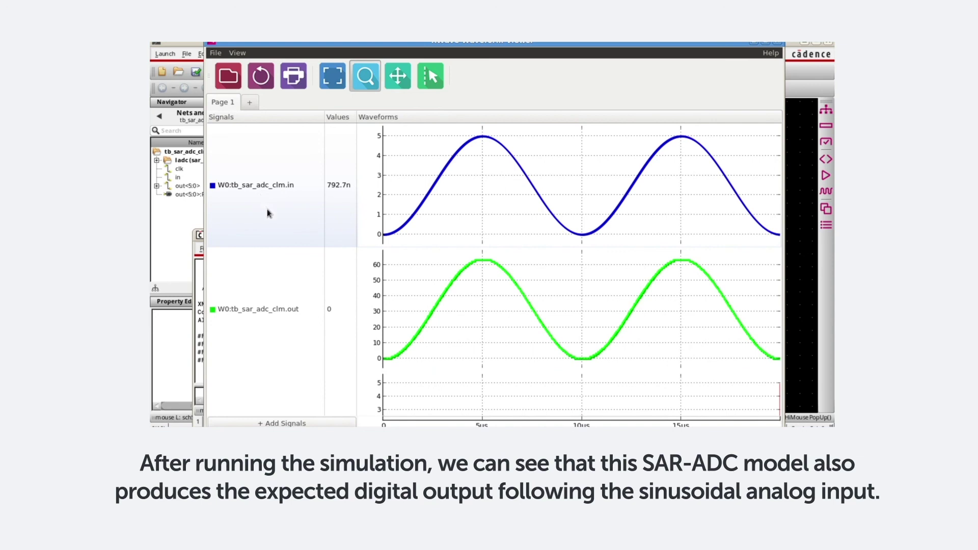
- Scroll to ladc.err and zoom from about 7.2–8.3 µs into its approximation steps
scroll(275, 245, "down", 3)
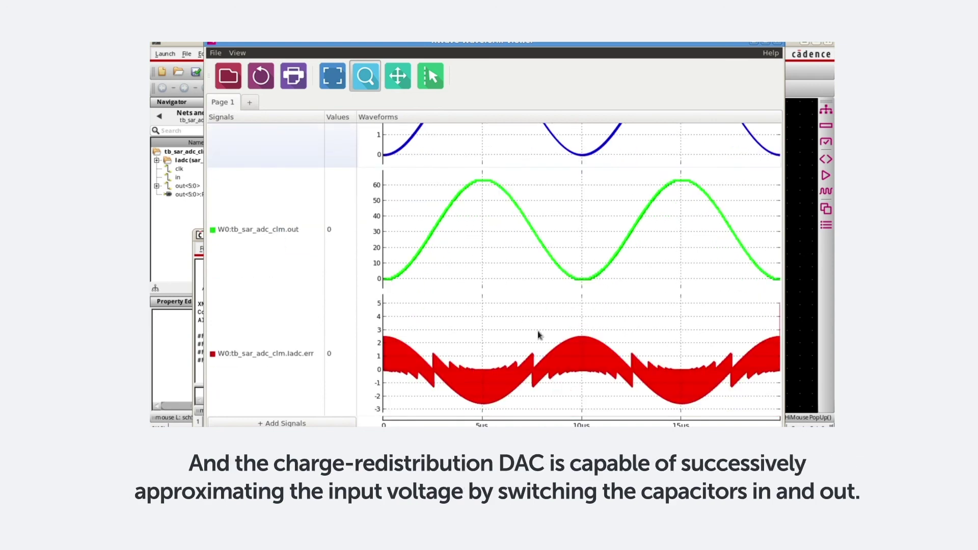
left_click_drag(526, 424, 548, 424)
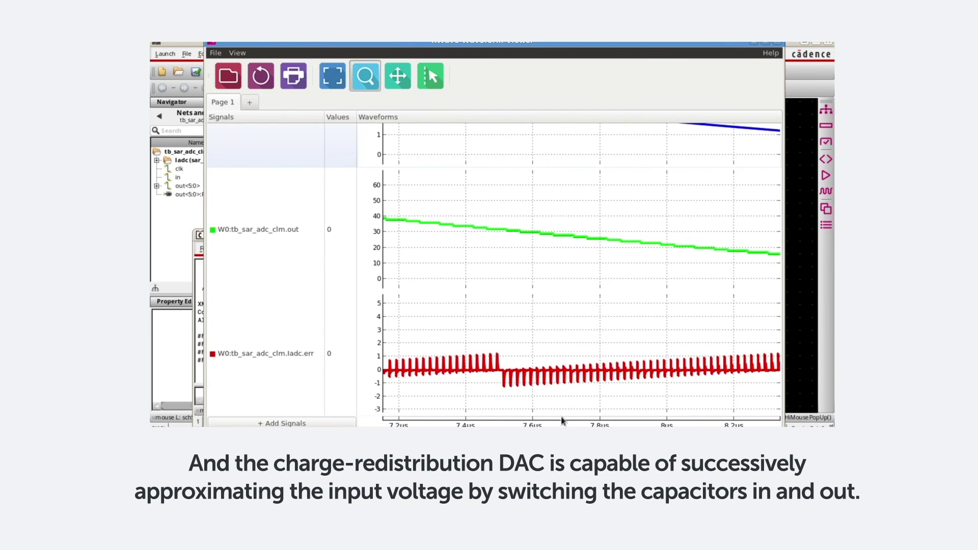
left_click_drag(458, 353, 540, 396)
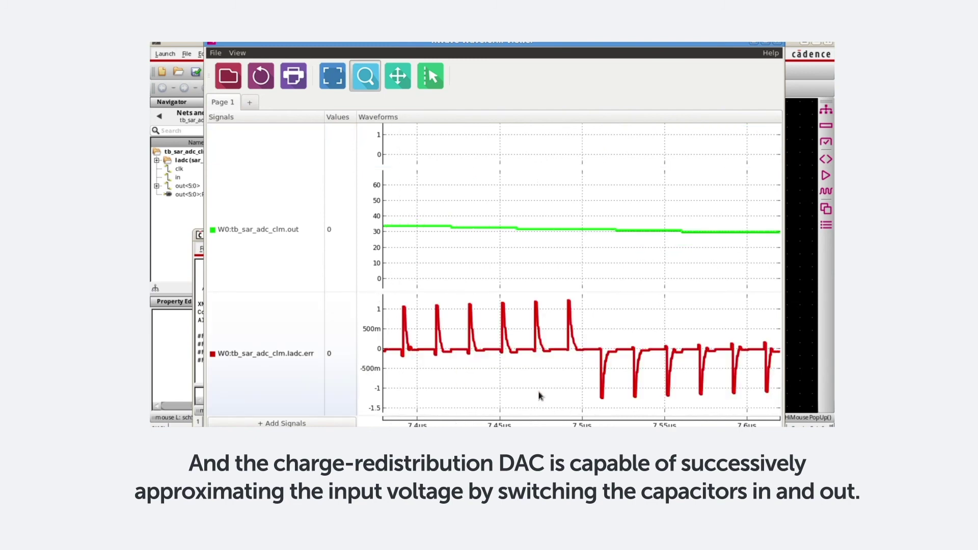